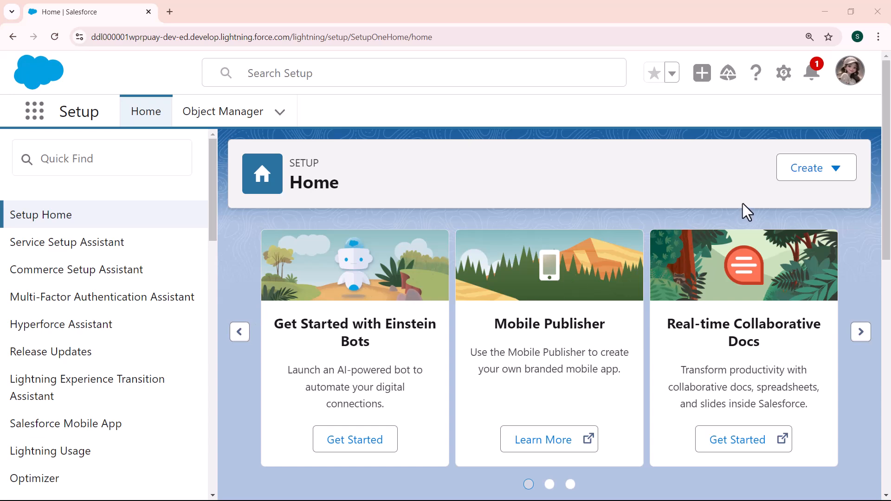
Step: Open Setup Home from the gear menu in a second browser tab
left_click(783, 75)
left_click(719, 130)
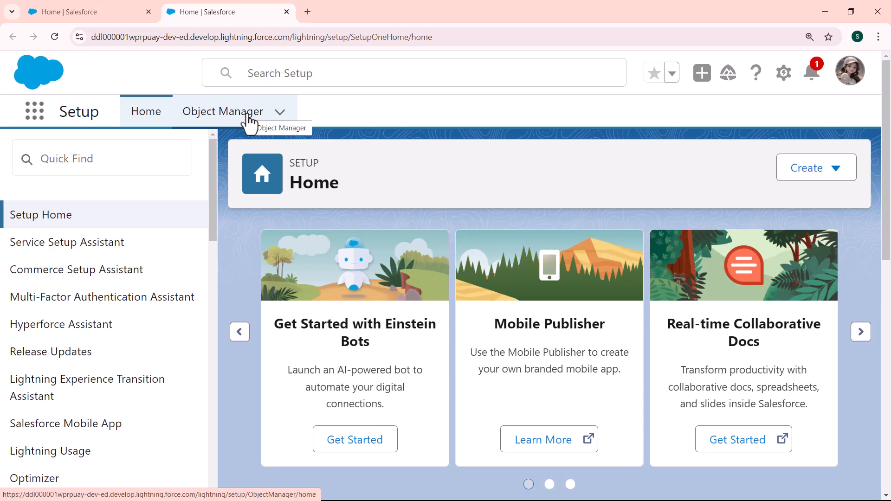
Step: Search 'payment' in Object Manager's Quick Find and open the Payment object's details
left_click(250, 122)
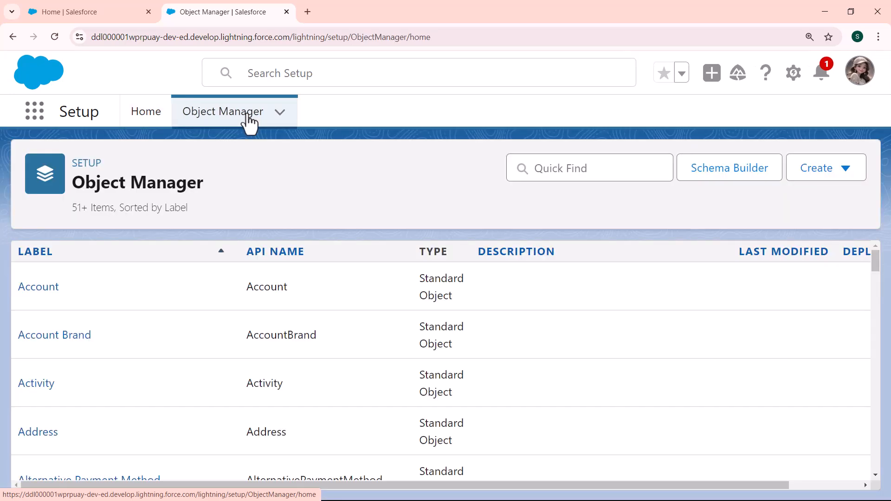
left_click(562, 171)
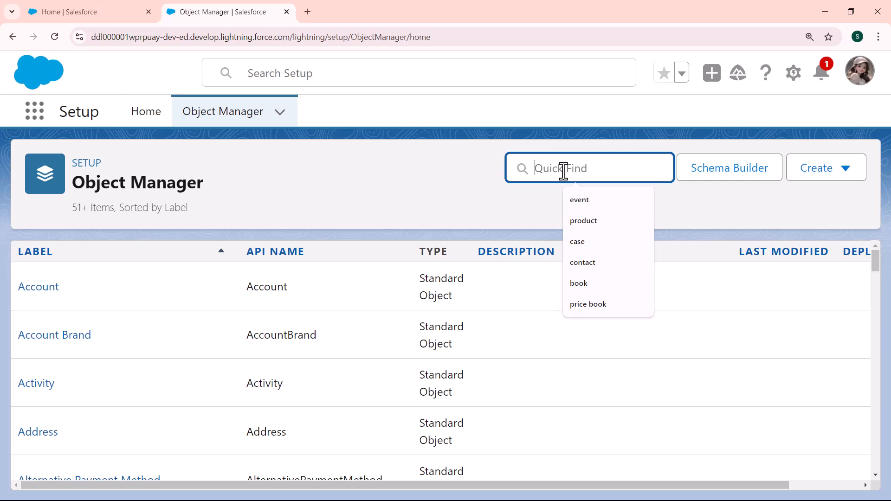
type("pay")
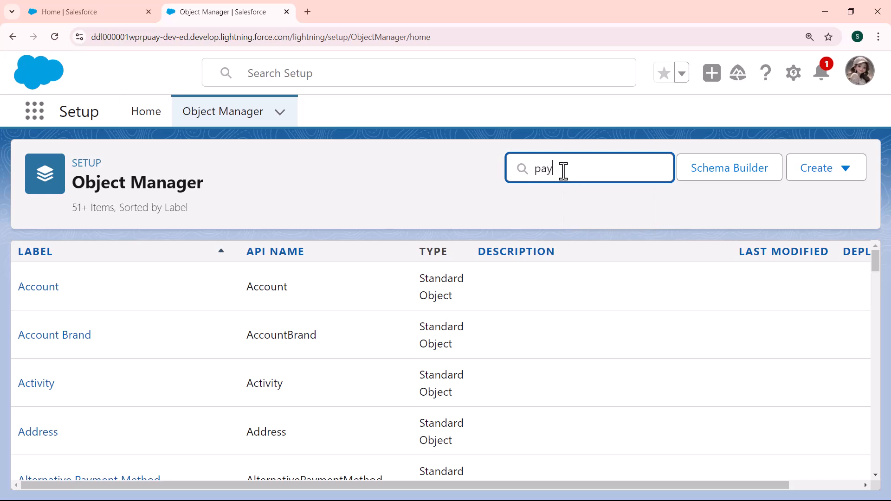
type("men")
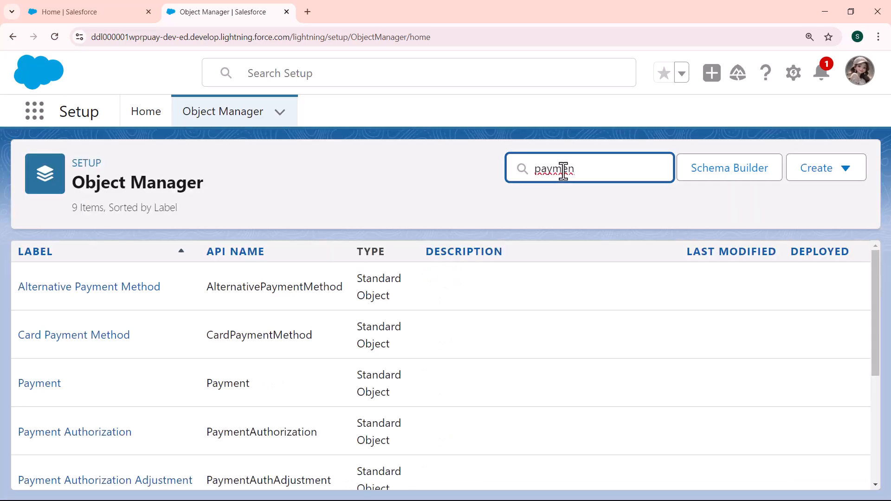
type("t")
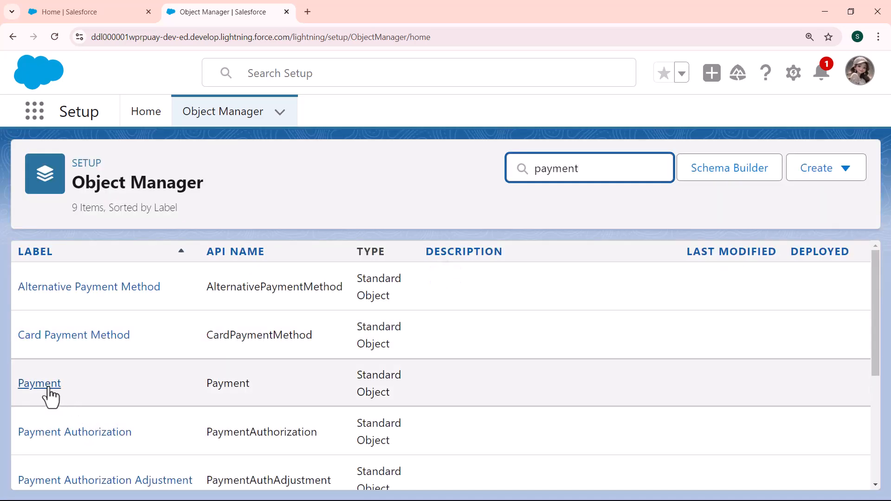
left_click(48, 390)
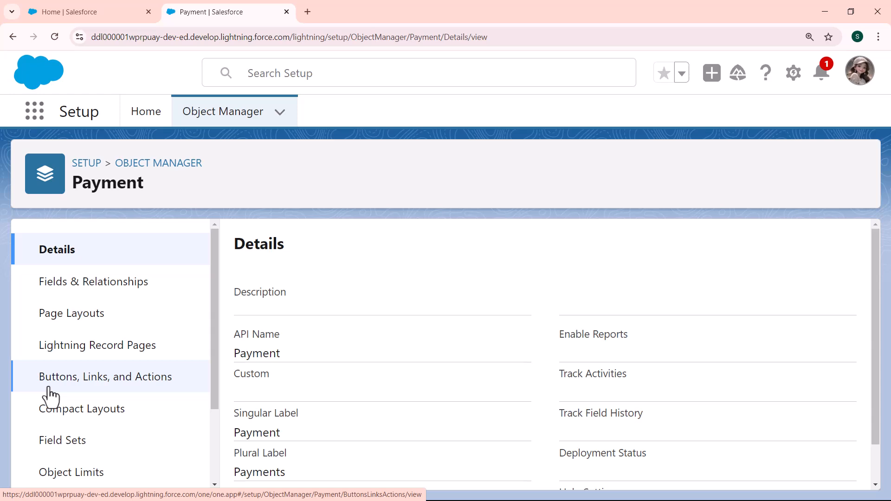
Step: Begin a new Formula-type custom field under Payment's Fields & Relationships and continue to step 2
left_click(93, 285)
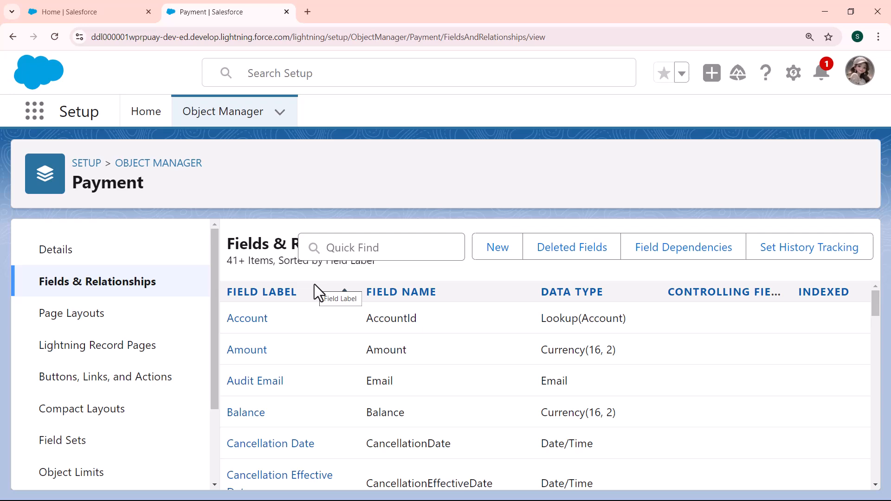
left_click(502, 253)
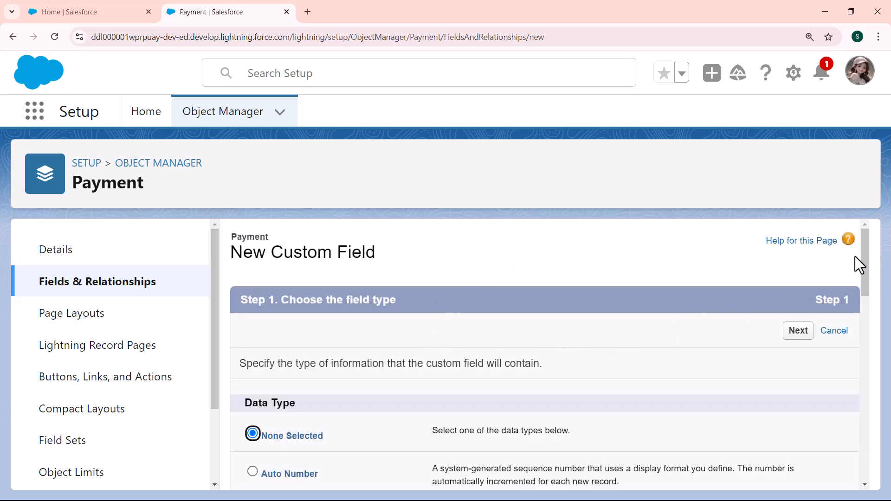
left_click_drag(867, 255, 867, 284)
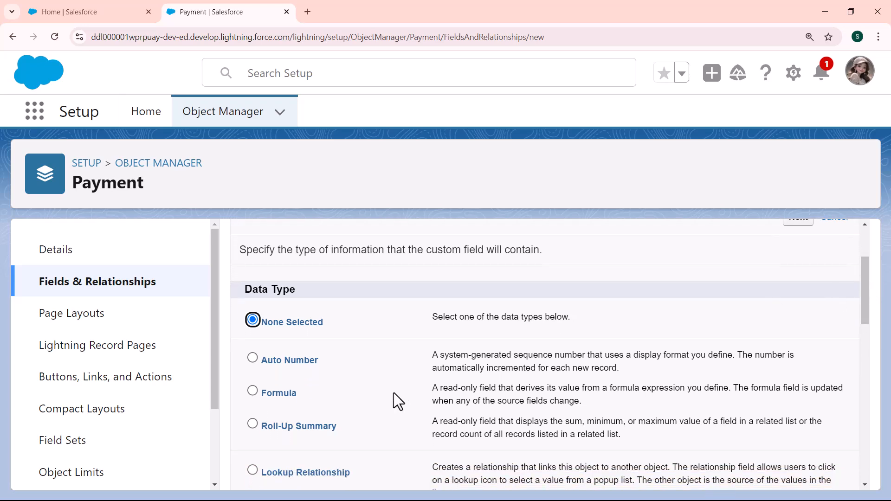
left_click(252, 391)
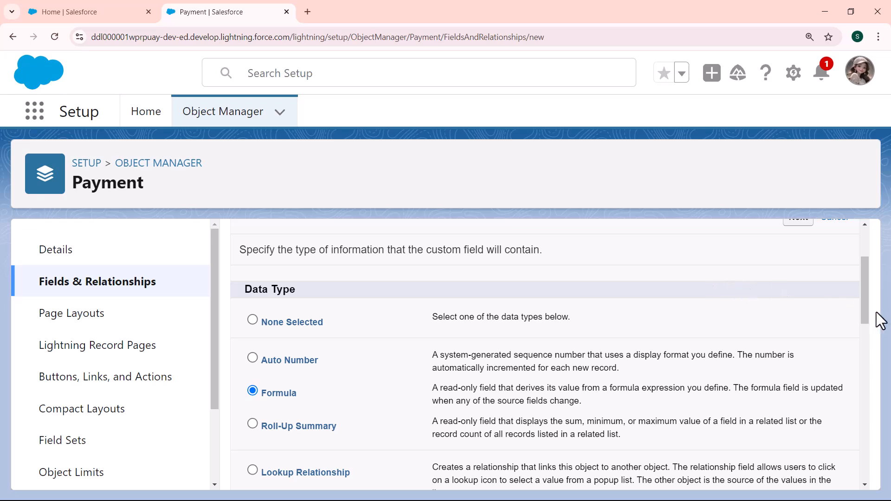
left_click_drag(865, 304, 861, 280)
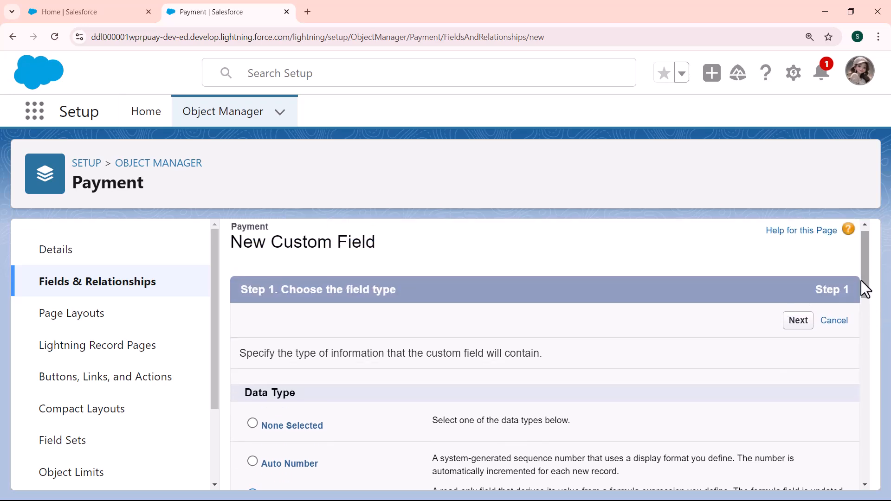
left_click(805, 325)
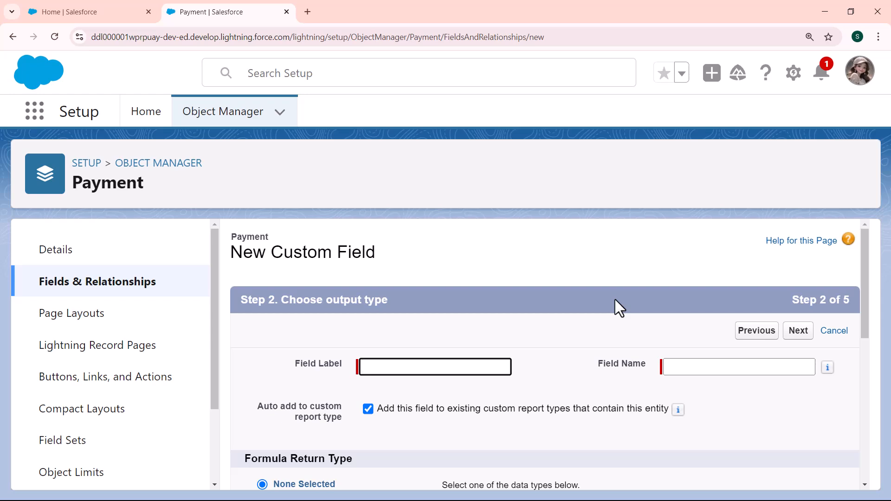
Step: Enter PayDateCancel as the field label with the matching field name auto-filled
left_click(437, 368)
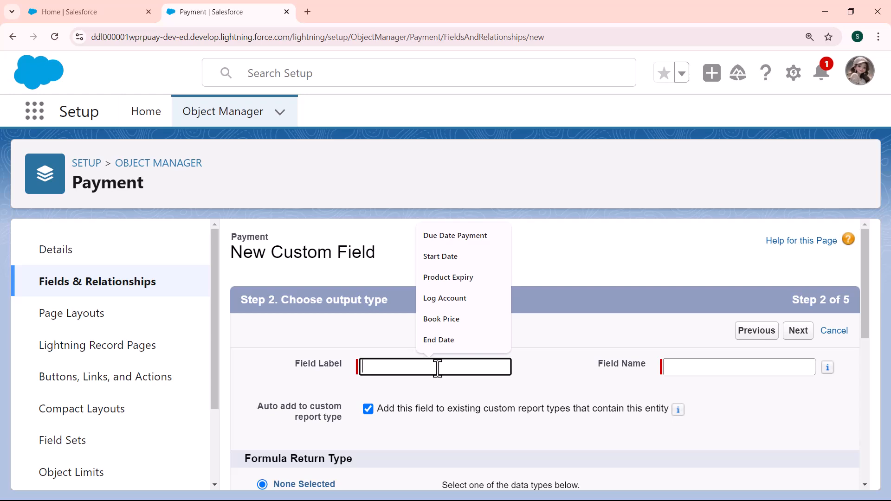
type("Pay")
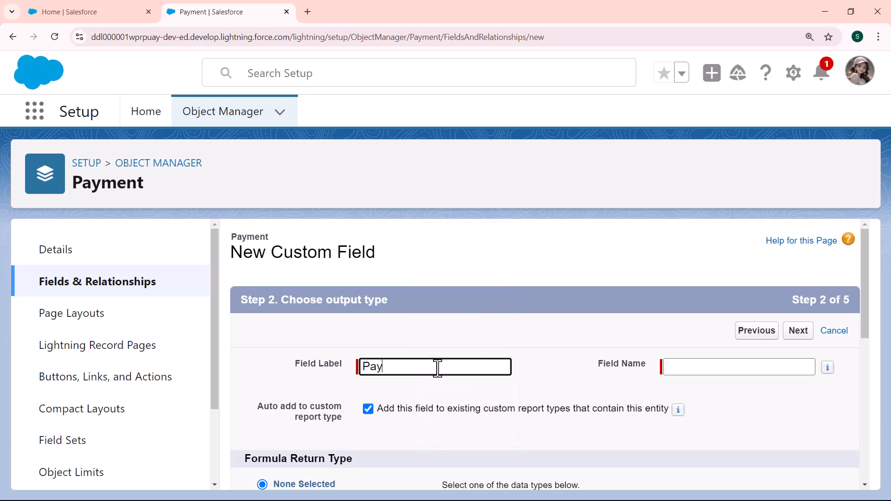
type("DateCancel")
left_click(676, 368)
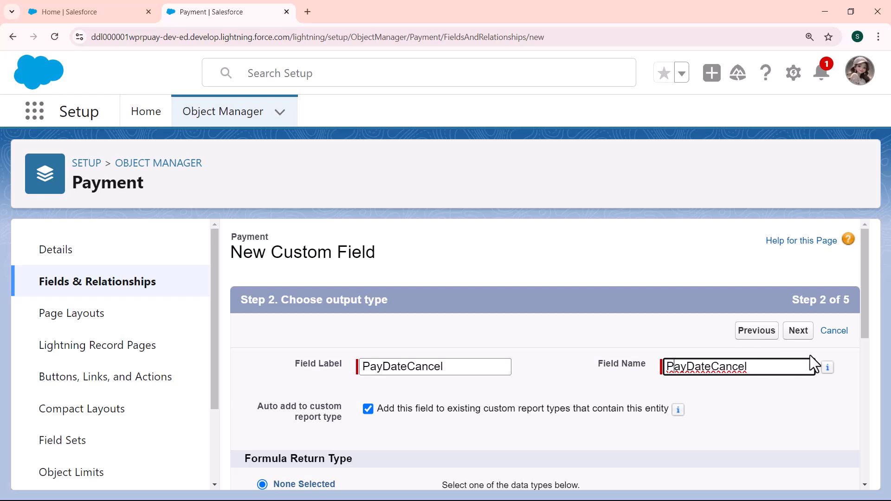
left_click_drag(867, 313, 865, 394)
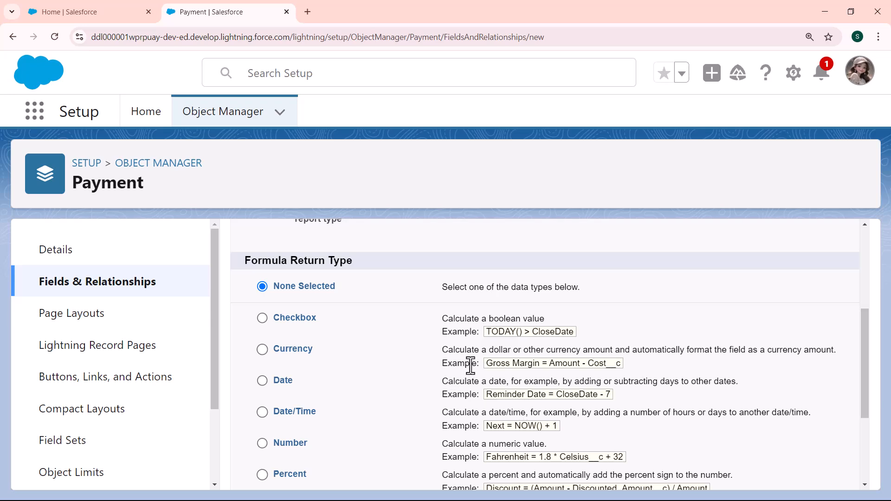
Step: Choose Date as PayDateCancel's formula return type and continue to the formula editor
left_click(263, 381)
left_click_drag(867, 338, 868, 277)
left_click(797, 287)
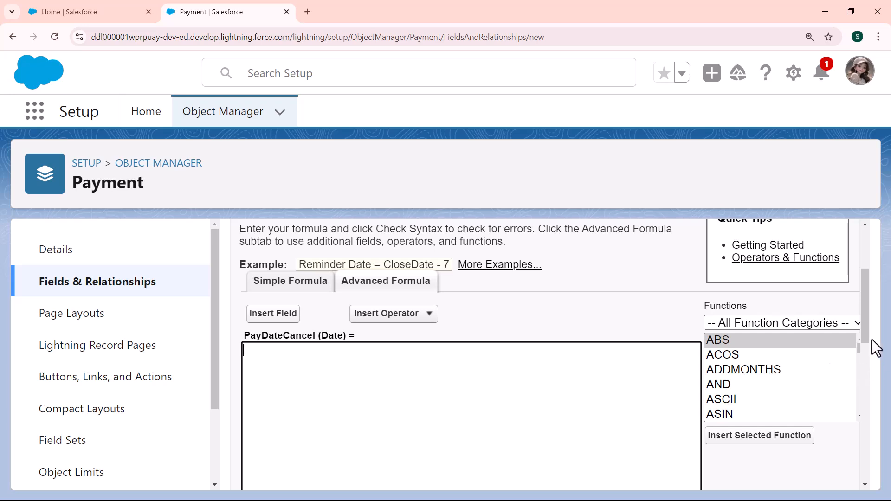
Step: Build the formula DATEVALUE( CancellationDate ) from the DATEVALUE function and Payment's Cancellation Date field
left_click_drag(858, 346, 858, 359)
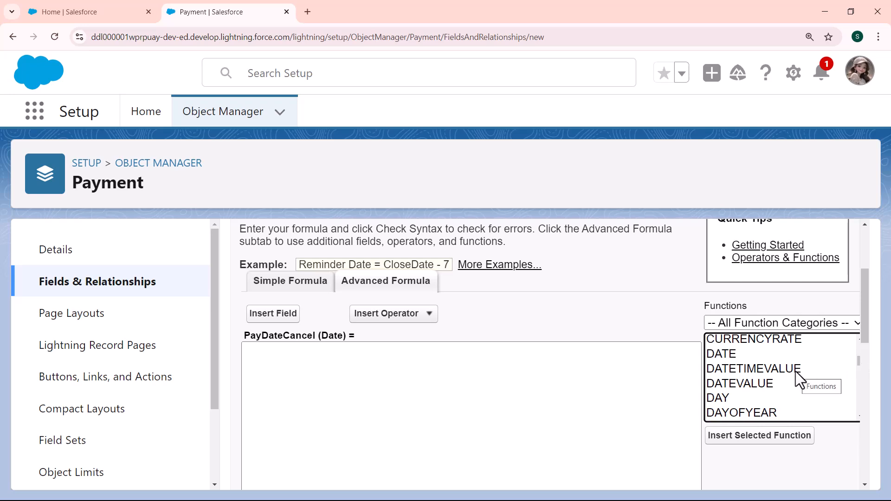
left_click(754, 383)
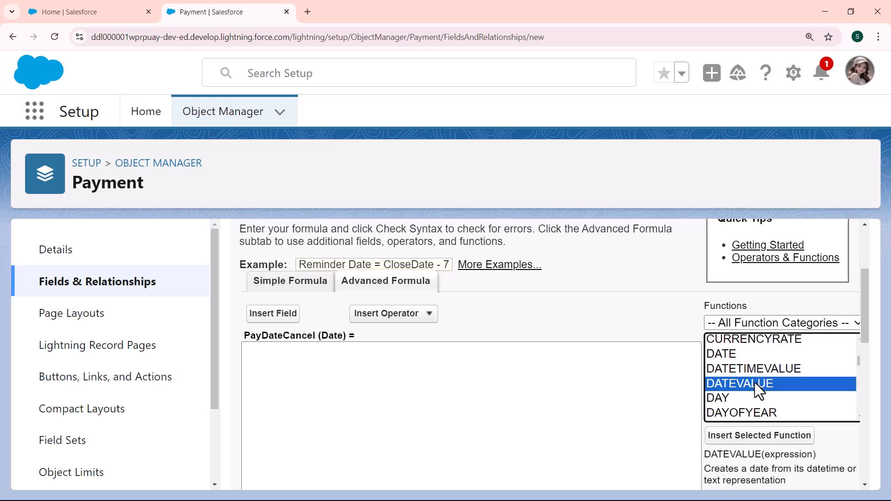
left_click(763, 439)
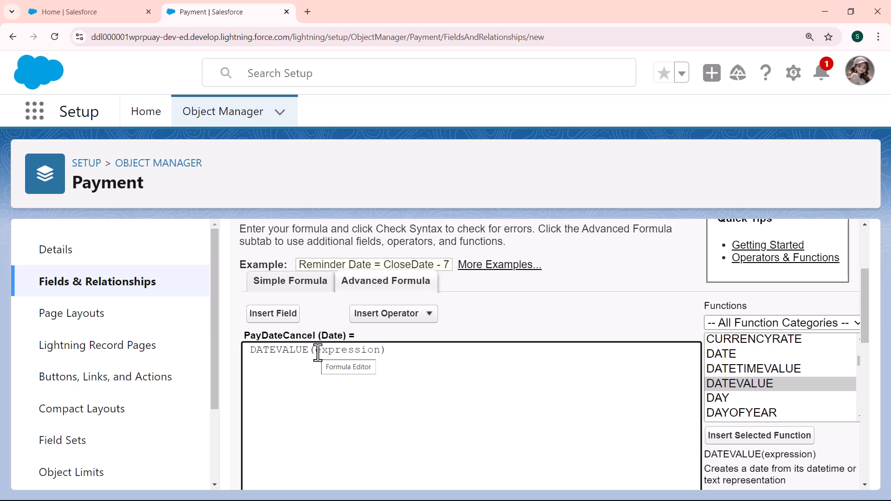
left_click_drag(318, 351, 380, 351)
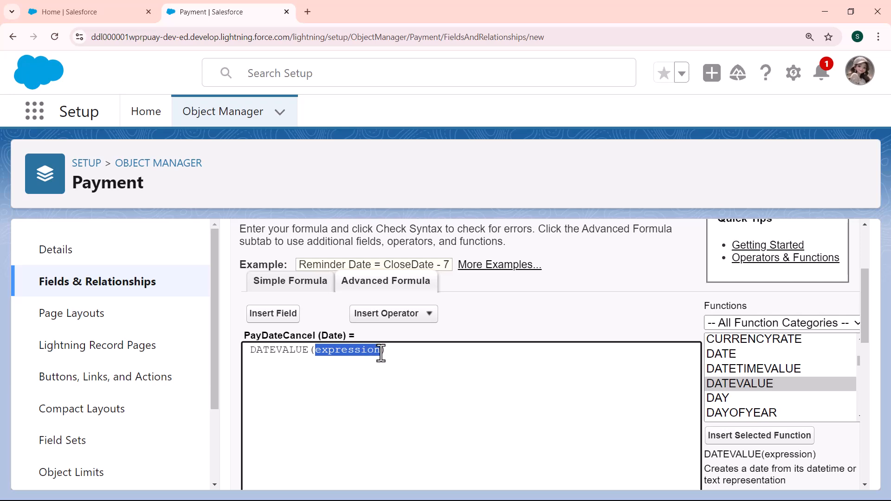
left_click(292, 316)
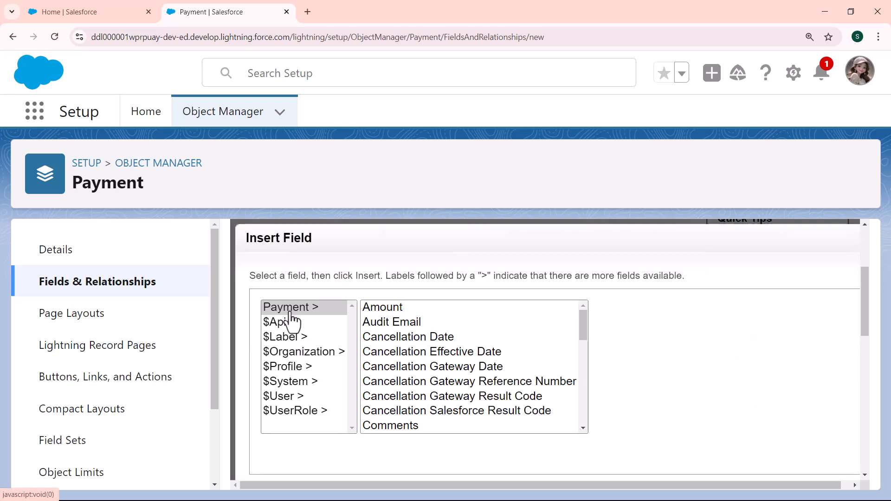
left_click(388, 338)
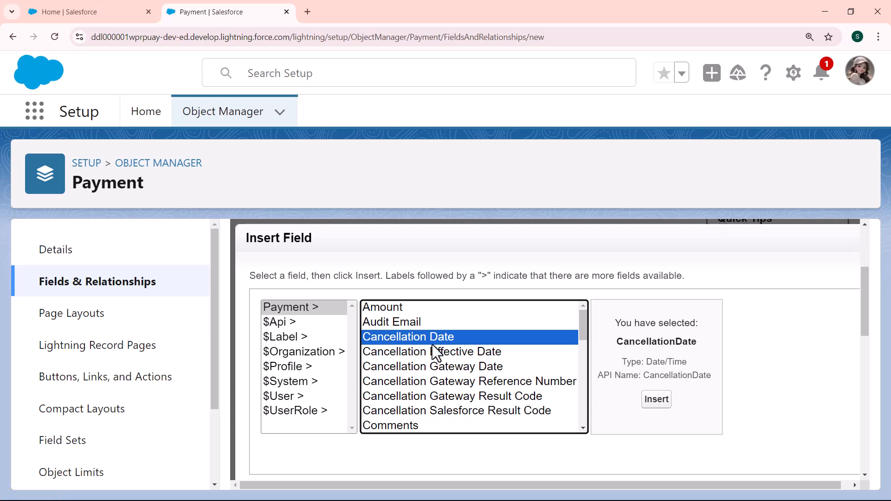
left_click(656, 401)
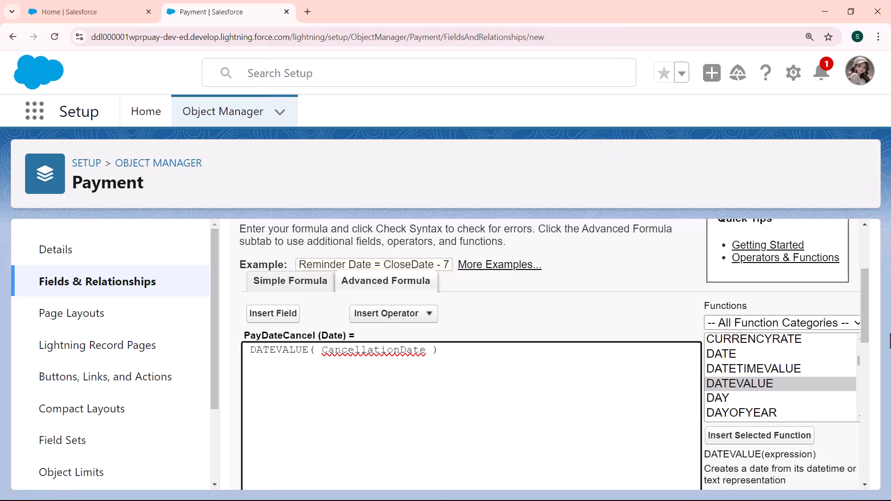
Step: Check the formula's syntax and keep Blank Field Handling as Treat blank fields as zeroes
left_click_drag(864, 315, 870, 386)
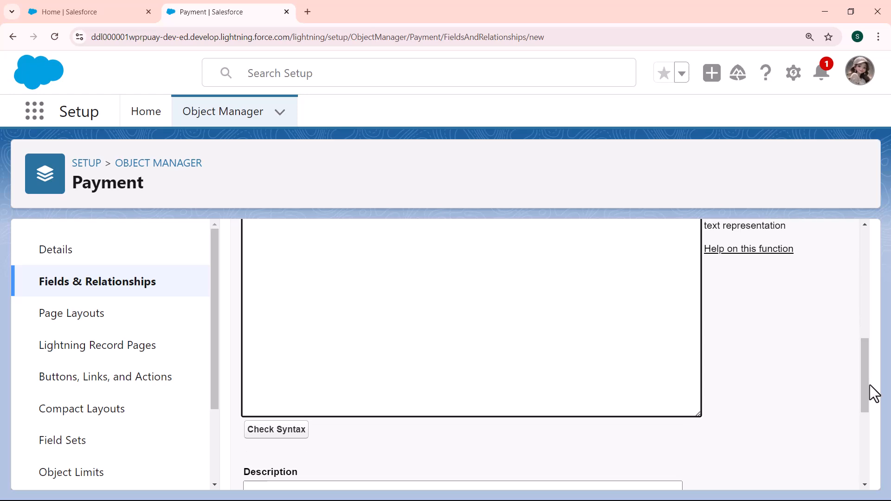
left_click(291, 430)
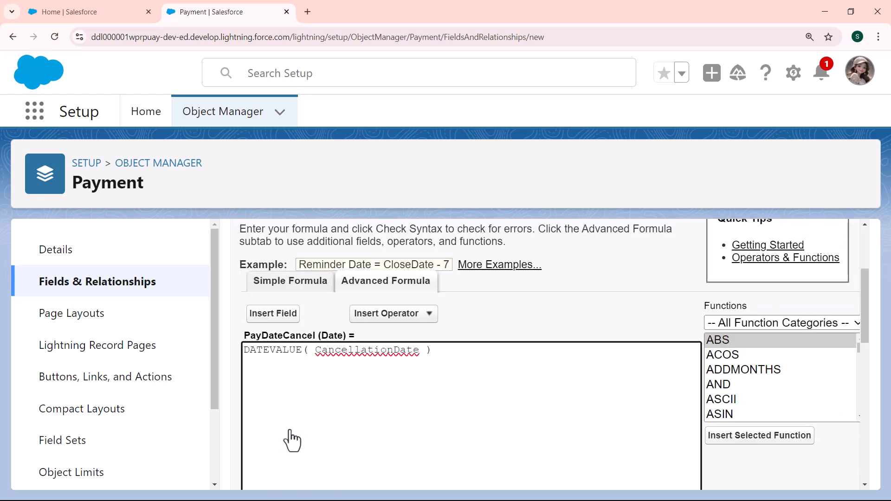
left_click_drag(868, 291, 871, 368)
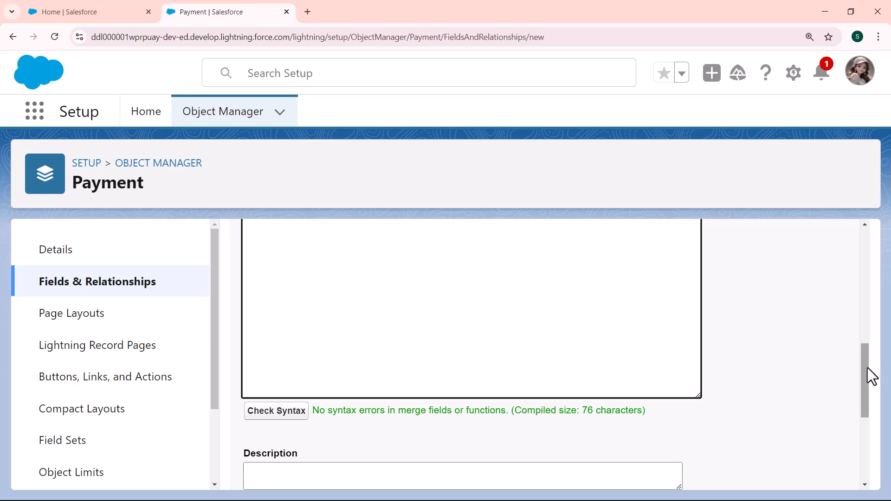
left_click_drag(867, 367, 867, 416)
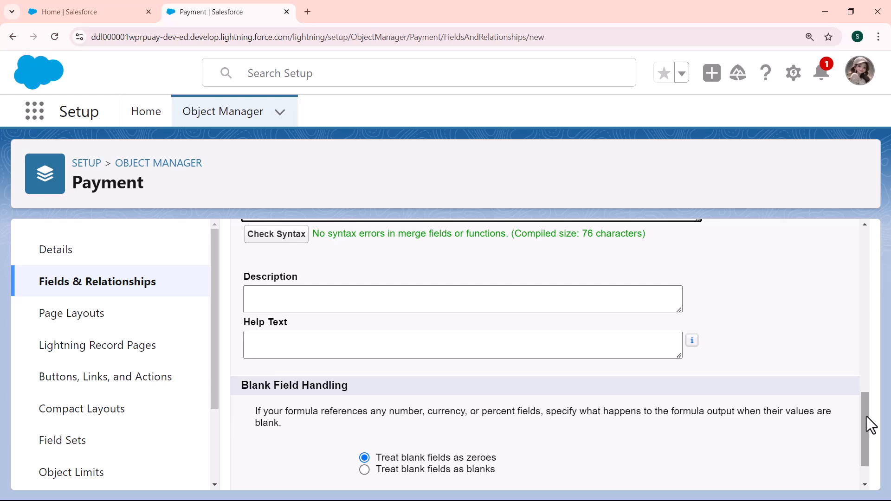
left_click_drag(866, 416, 867, 436)
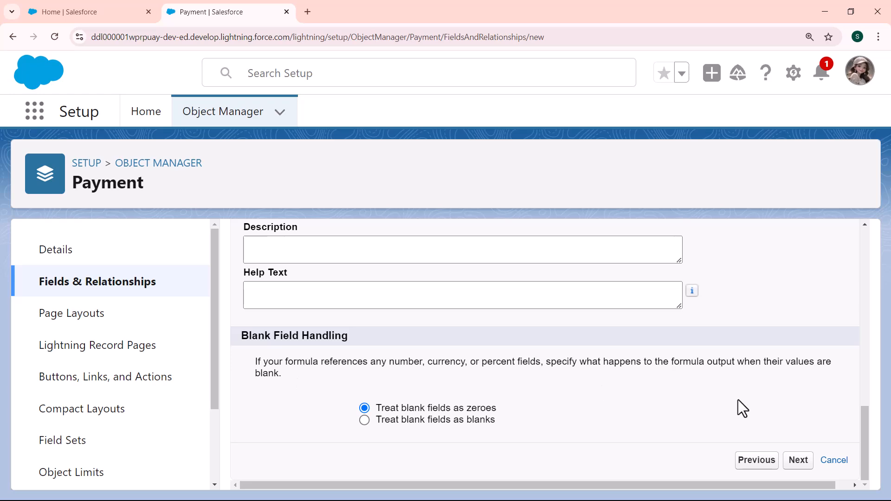
Step: Make PayDateCancel visible to all profiles in field-level security, then advance to page layouts
left_click(790, 458)
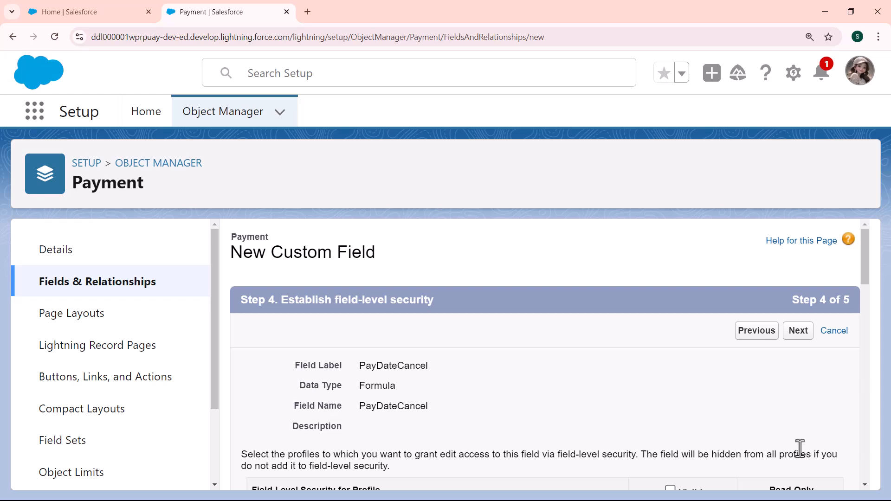
left_click_drag(864, 277, 865, 308)
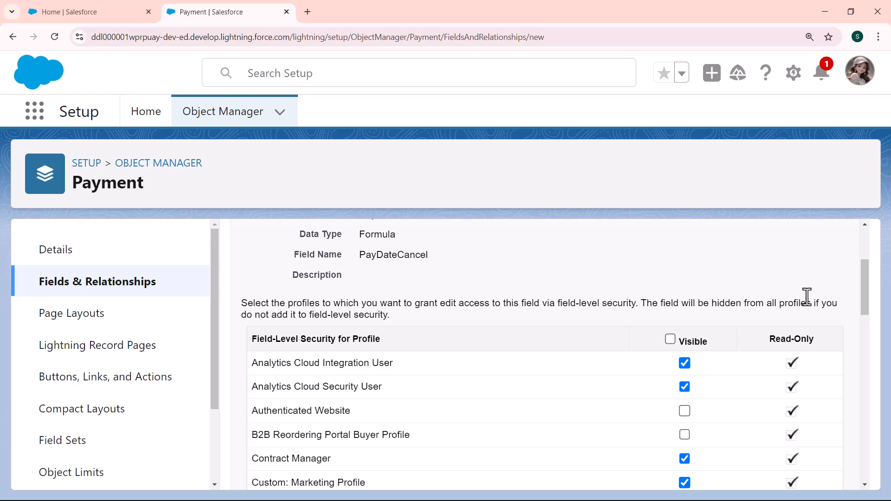
left_click(670, 338)
left_click_drag(867, 292, 868, 267)
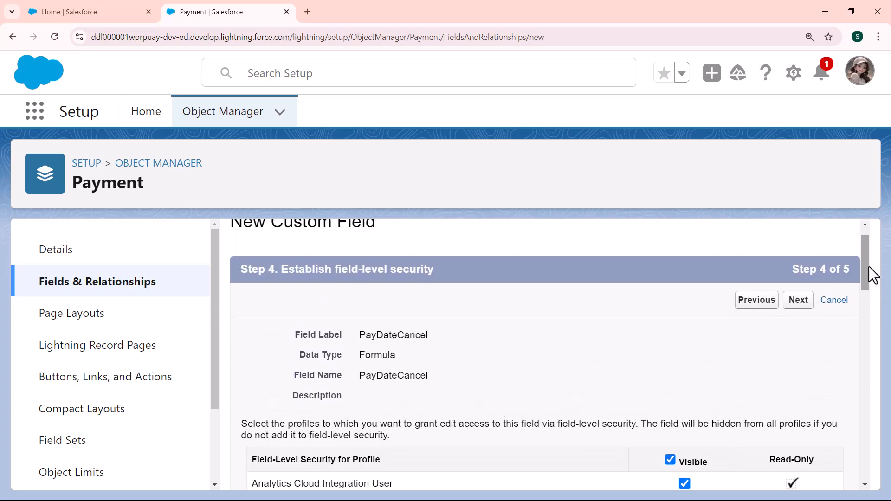
left_click(798, 301)
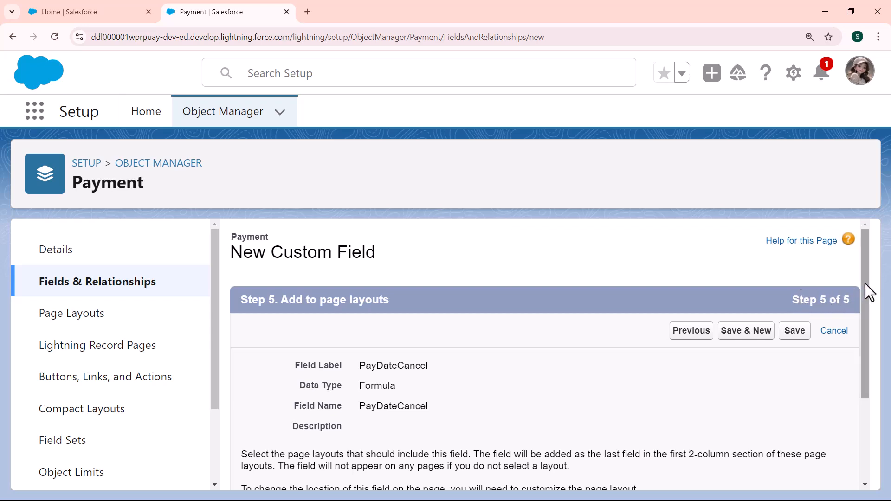
Step: Save PayDateCancel with Payment Layout kept selected under Add Field
left_click_drag(864, 283, 861, 368)
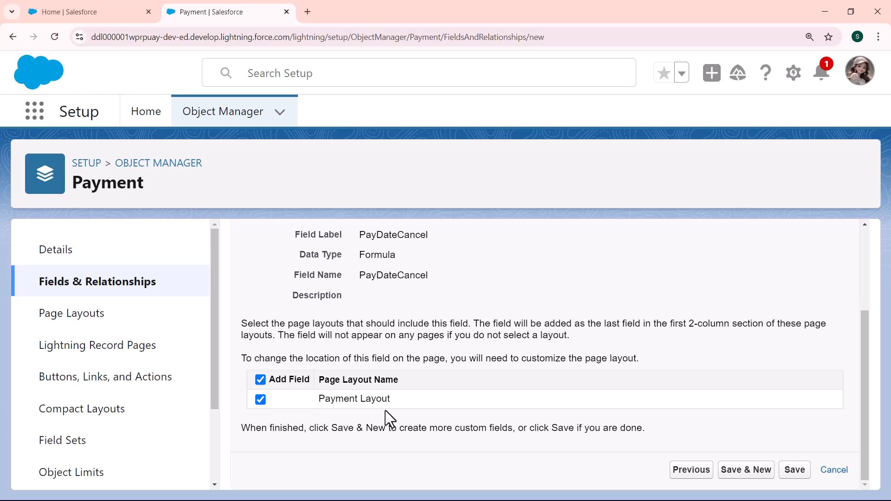
left_click(795, 470)
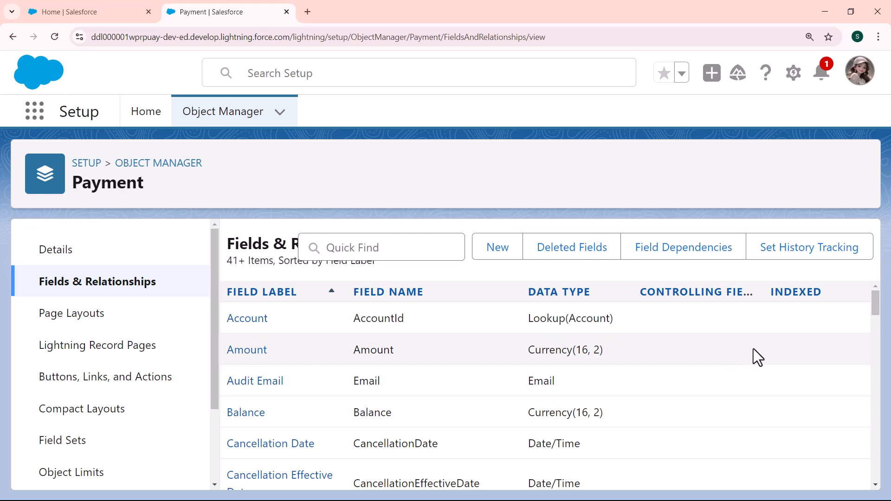
left_click_drag(875, 302, 887, 420)
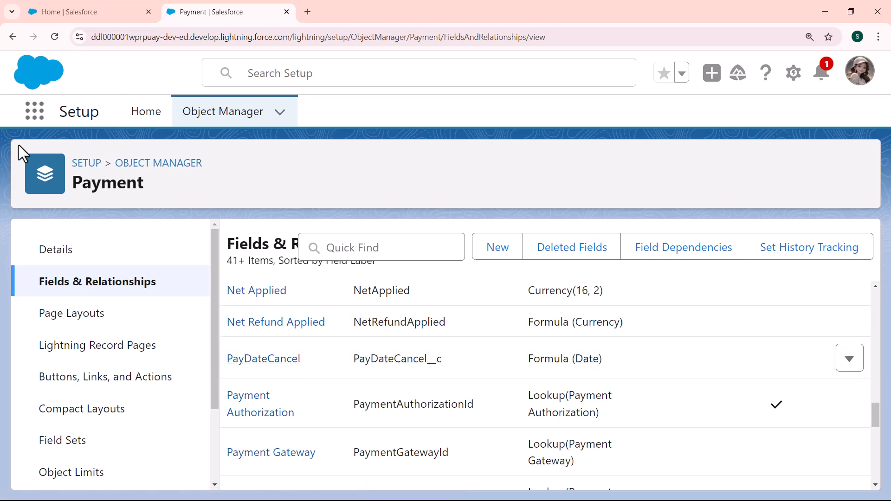
Step: Find Payments by searching 'payment' in the App Launcher's View All and open its list
left_click(35, 117)
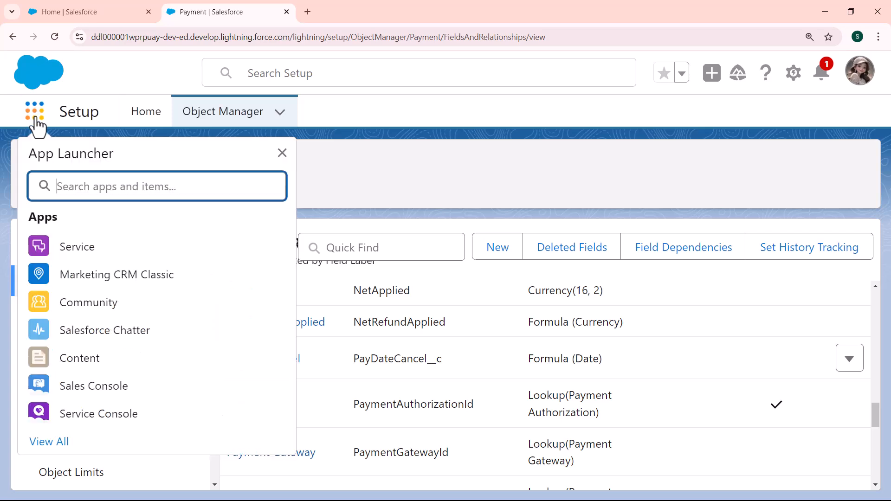
left_click(51, 445)
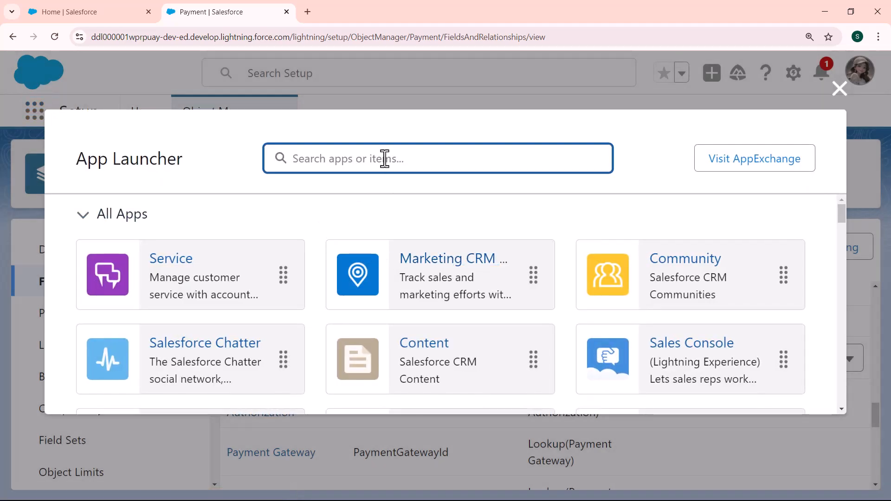
type("paymen")
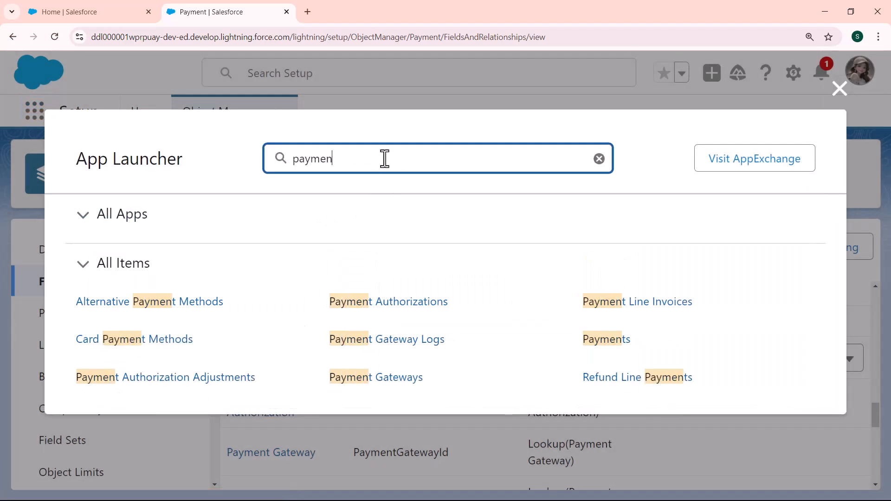
type("t")
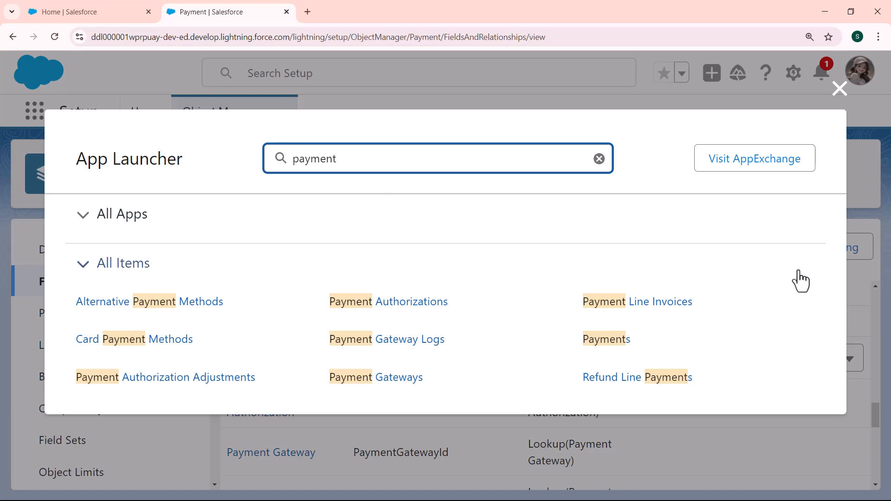
left_click(606, 341)
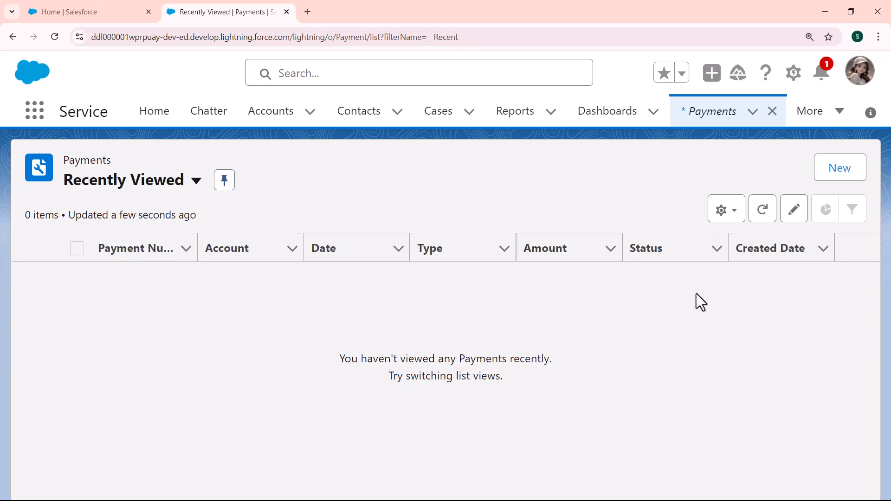
Step: Start a new Payment record with account Dickenson plc
left_click(848, 170)
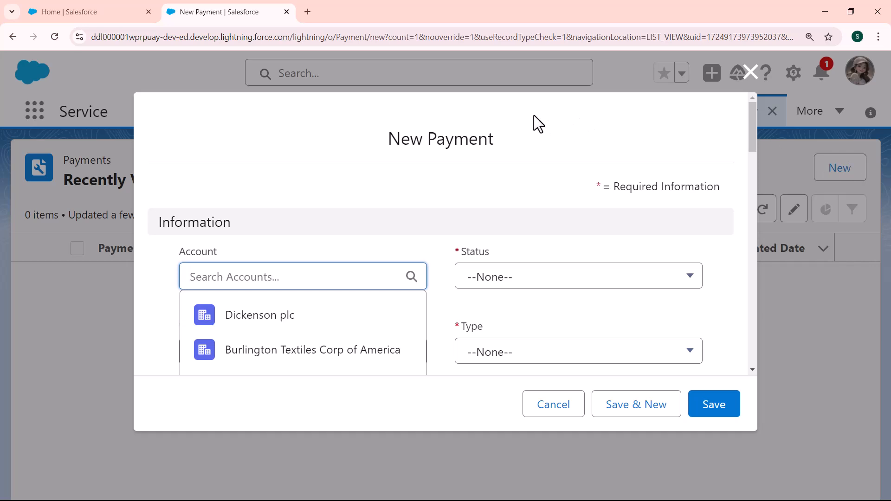
left_click(283, 317)
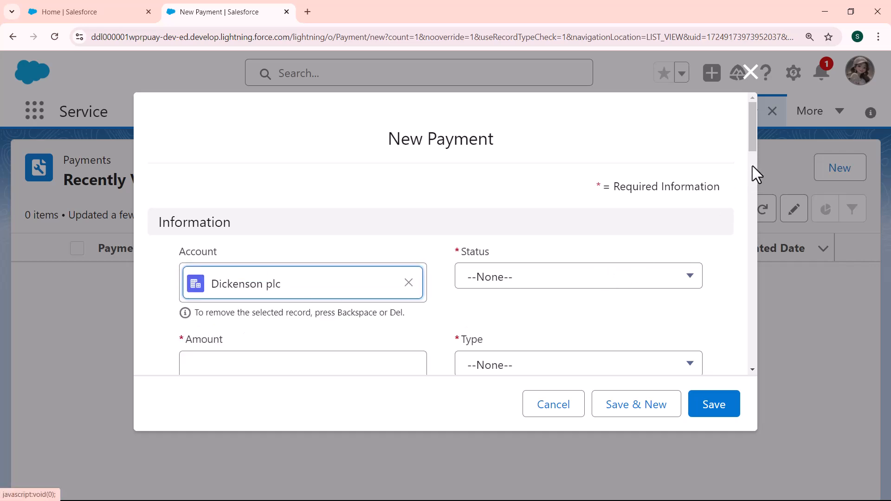
left_click_drag(754, 140, 754, 158)
Step: Enter amount 5000, status Draft, type Sale and processing mode External
left_click(341, 267)
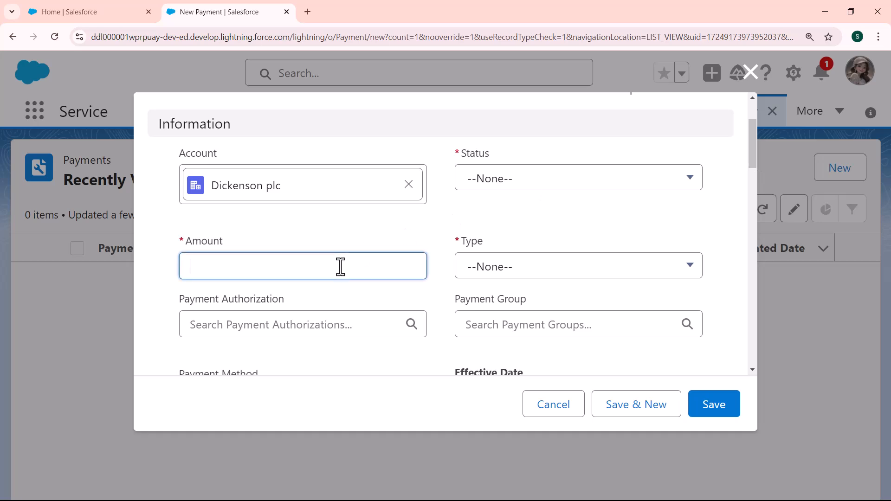
type("5000")
left_click(607, 188)
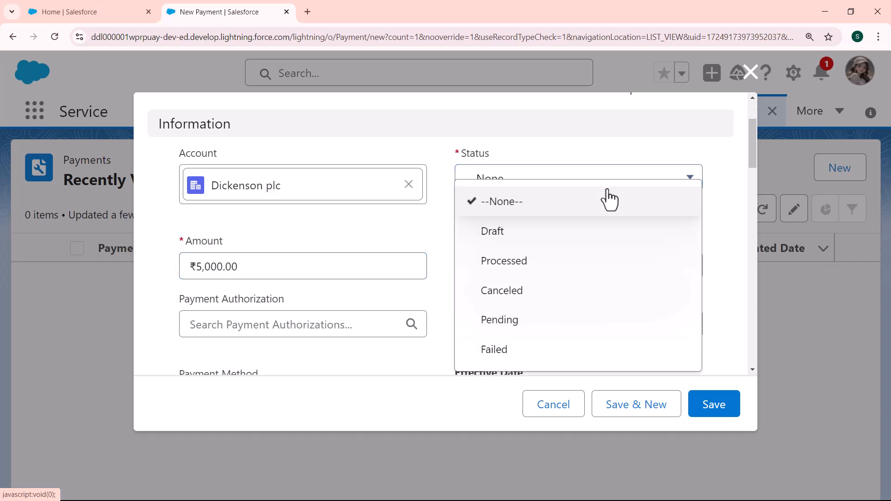
left_click(544, 245)
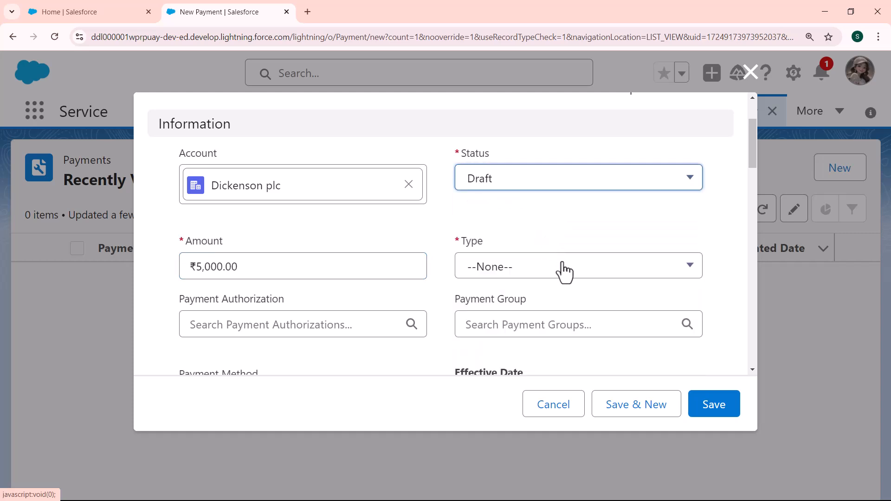
left_click(562, 270)
left_click(510, 326)
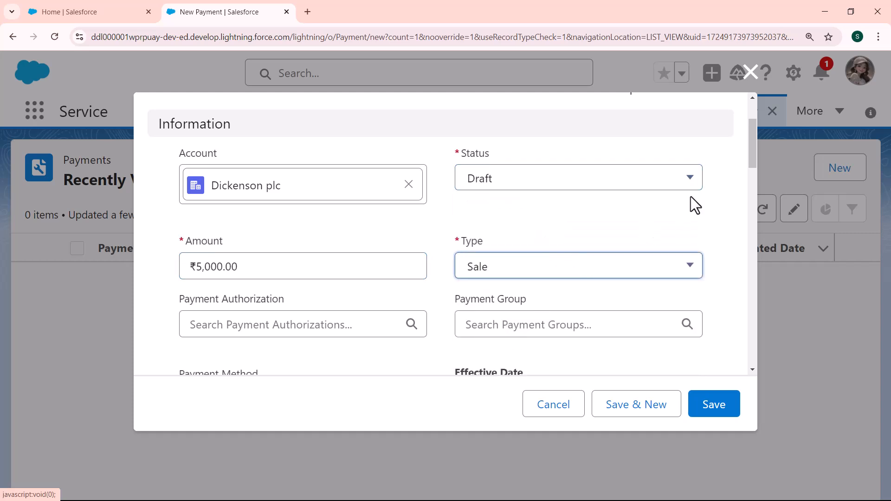
left_click_drag(751, 156, 751, 204)
left_click(377, 242)
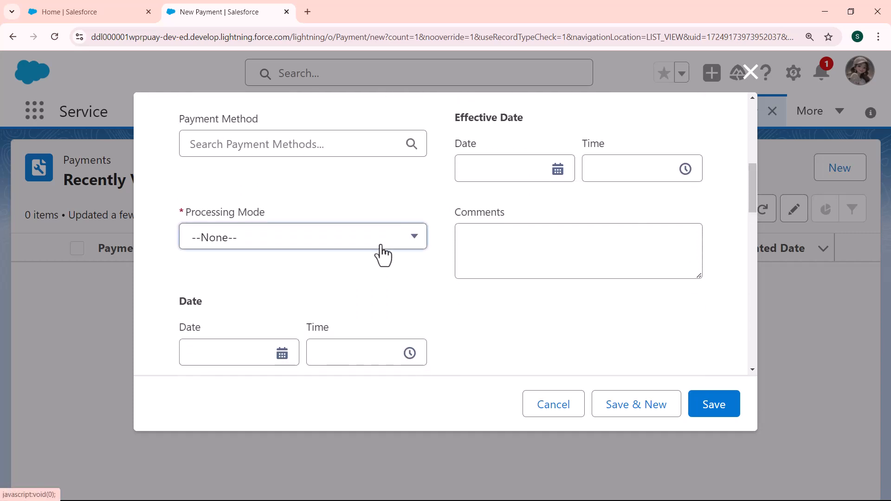
left_click(297, 332)
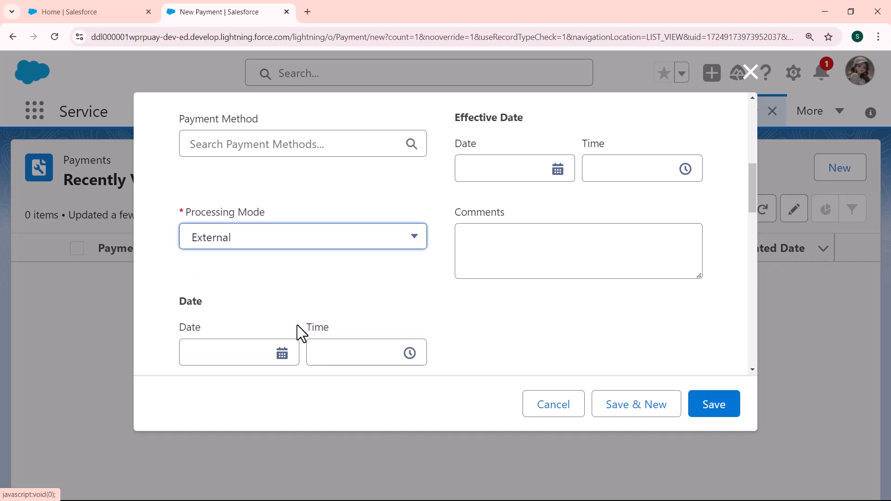
left_click_drag(750, 184, 748, 224)
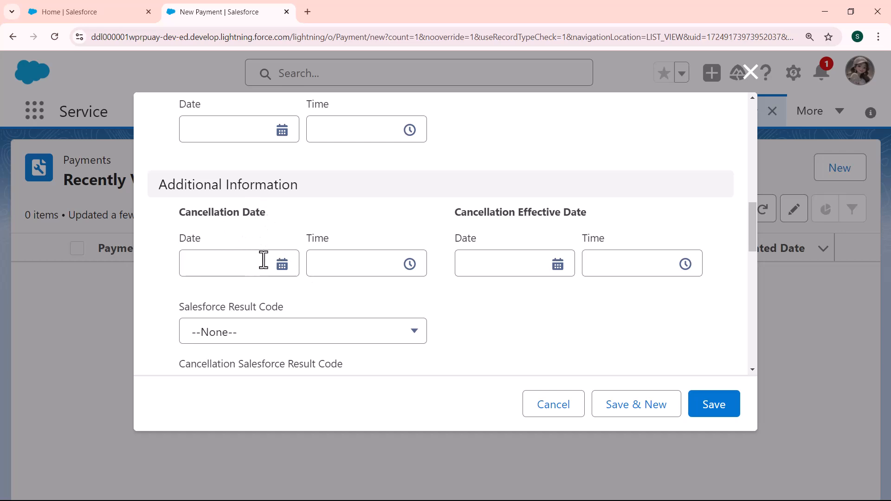
Step: Pick a Cancellation Date with time 2:00 am, then correct the date to 30 August 2024
left_click(281, 265)
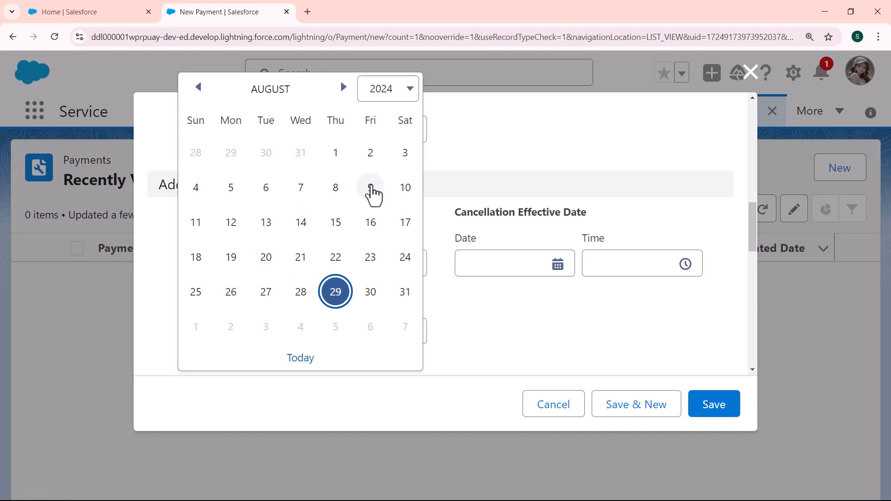
left_click(371, 190)
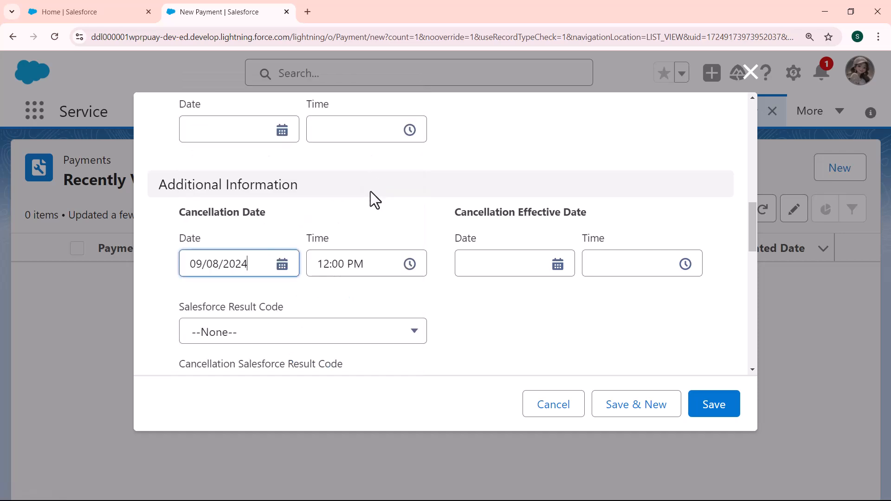
left_click(390, 267)
left_click(389, 268)
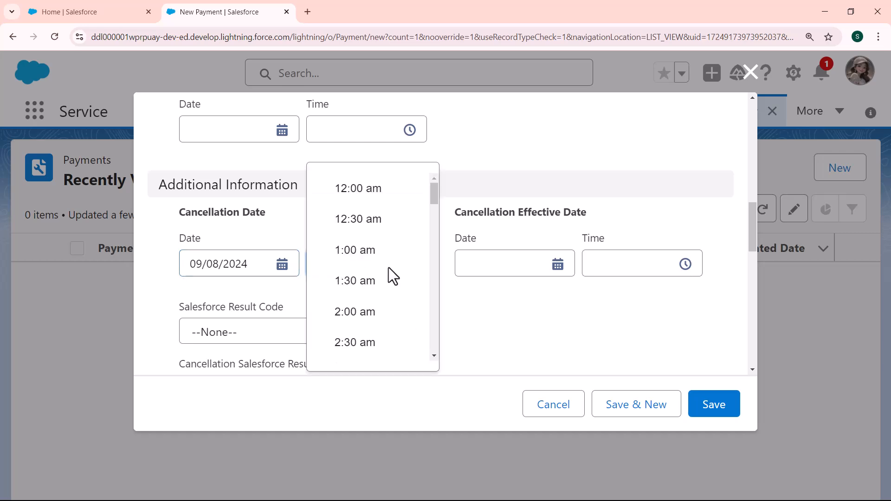
left_click(368, 312)
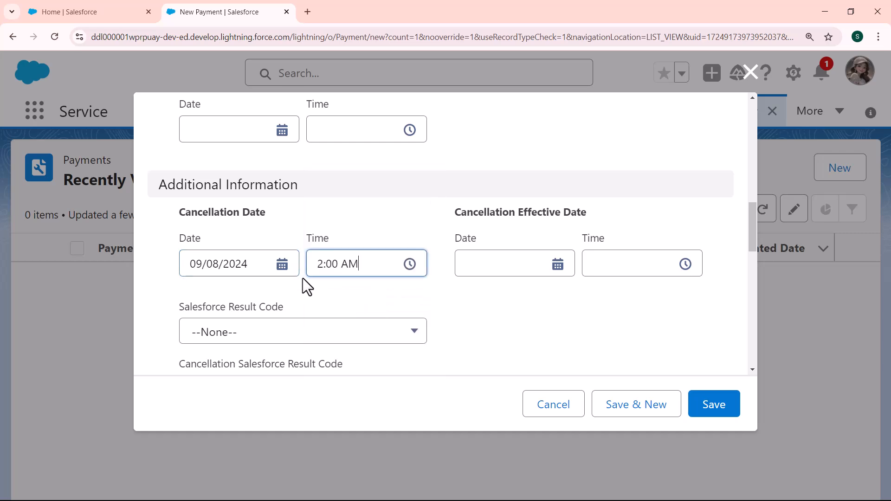
left_click(284, 268)
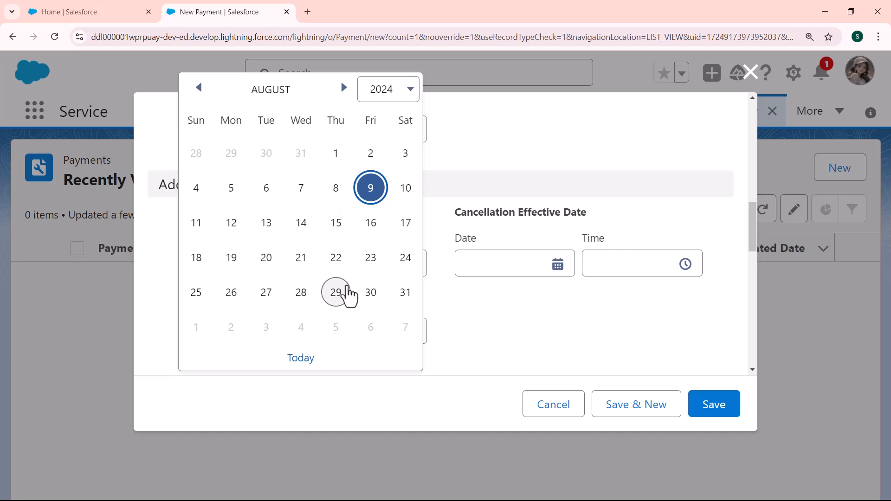
left_click(371, 296)
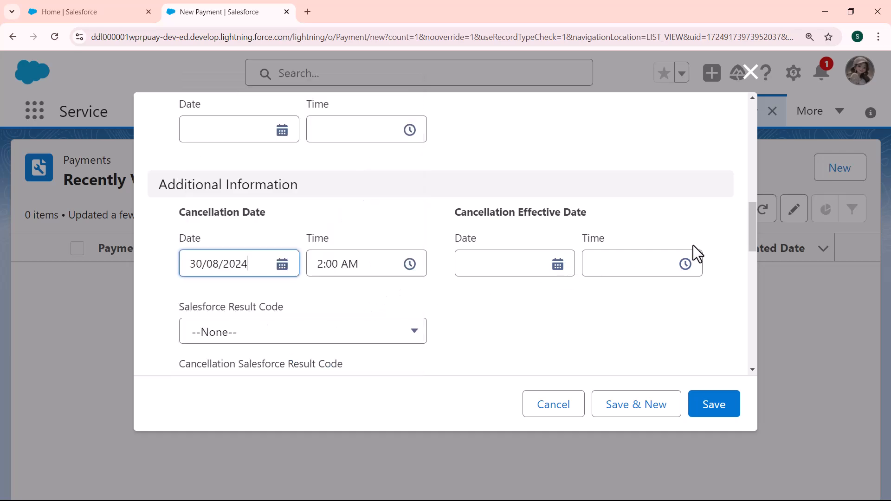
mouse_move(748, 225)
left_mouse_down()
mouse_move(747, 321)
mouse_move(748, 226)
left_mouse_up()
Step: Save the Payment and compare PayDateCancel 30/08/2024 with Cancellation Date 30/08/2024, 2:00 am
left_click(709, 405)
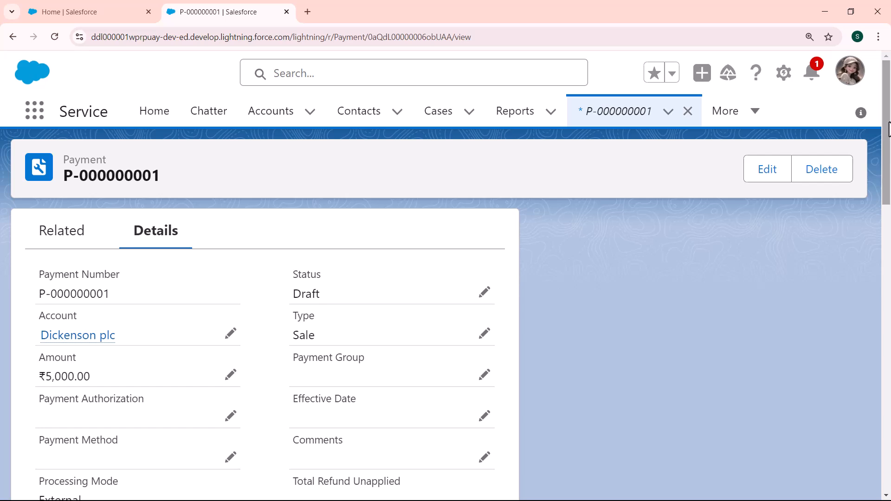
left_click_drag(889, 129, 889, 212)
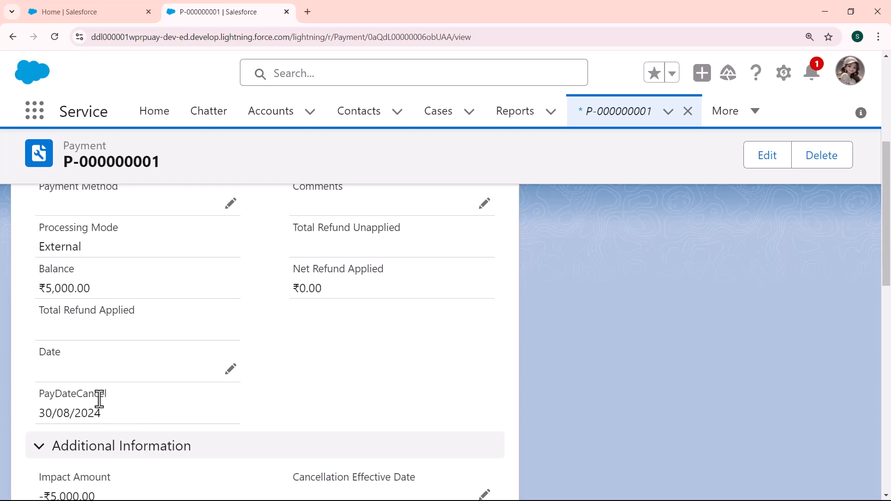
left_click_drag(105, 414, 32, 413)
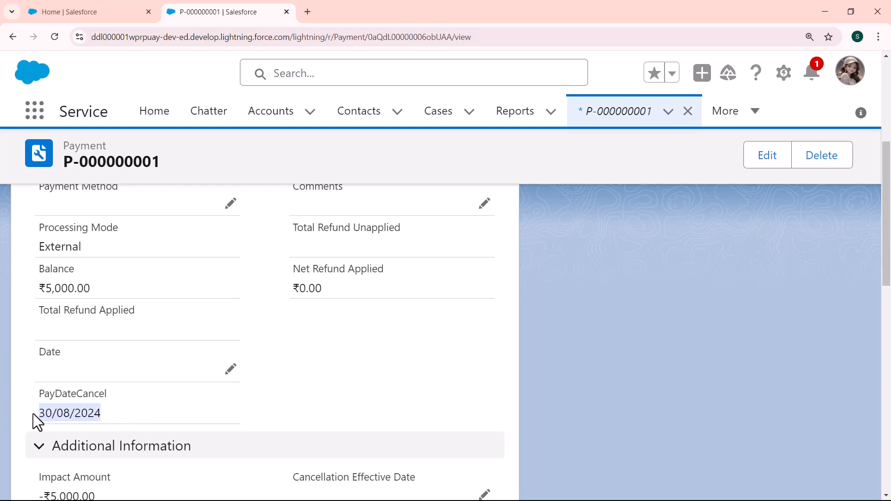
left_click_drag(888, 221, 880, 258)
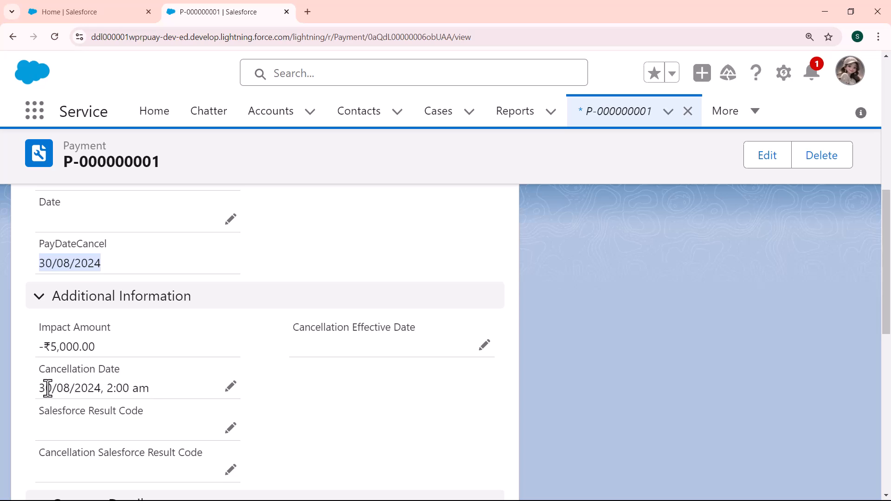
left_click_drag(40, 387, 177, 387)
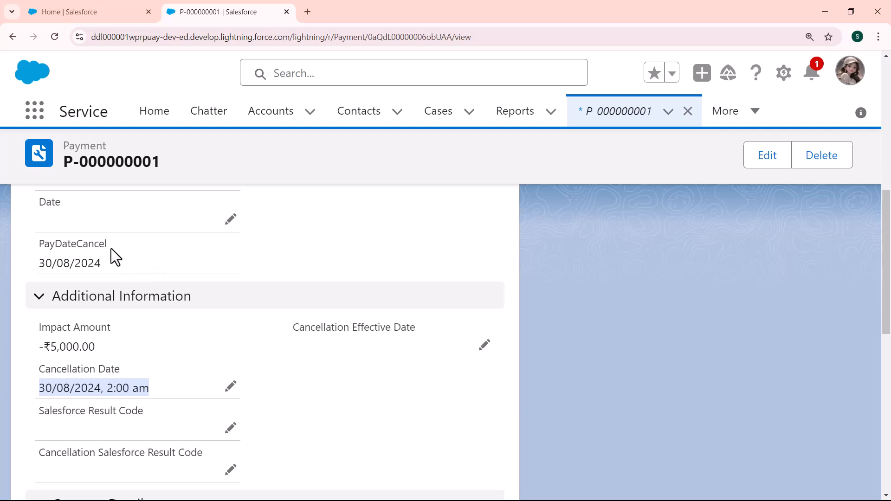
left_click_drag(106, 258, 39, 263)
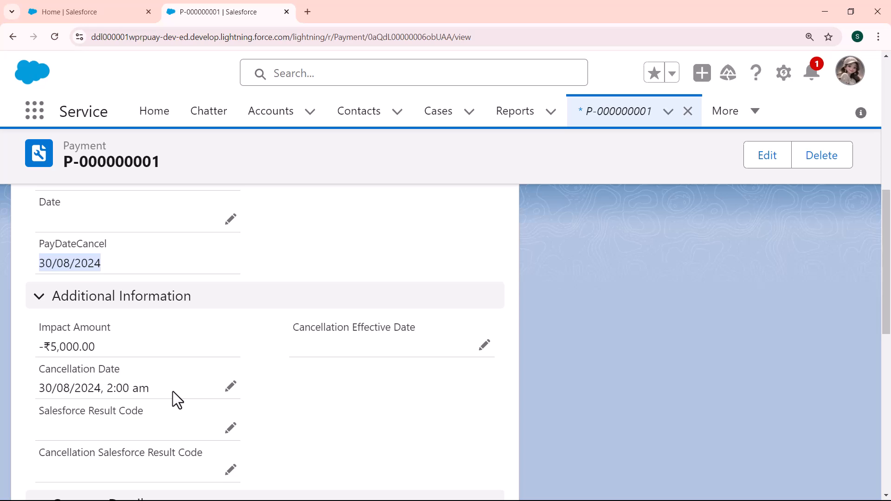
left_click_drag(157, 388, 30, 389)
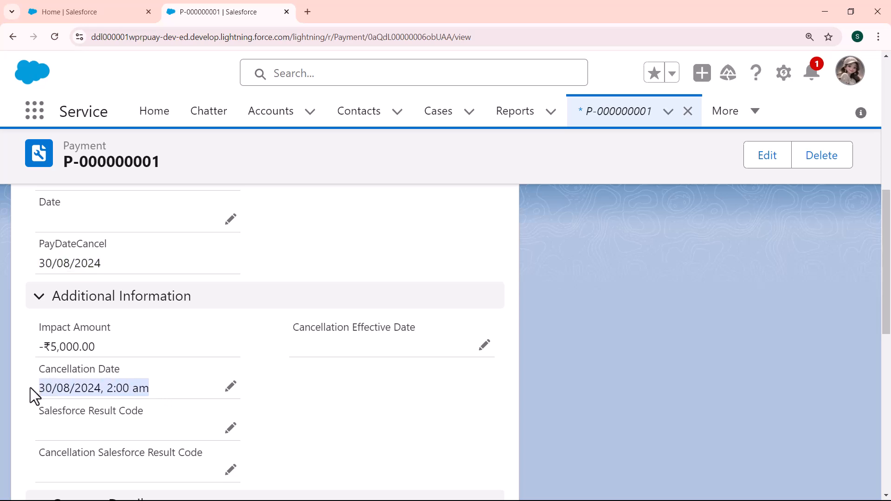
left_click_drag(105, 268, 36, 262)
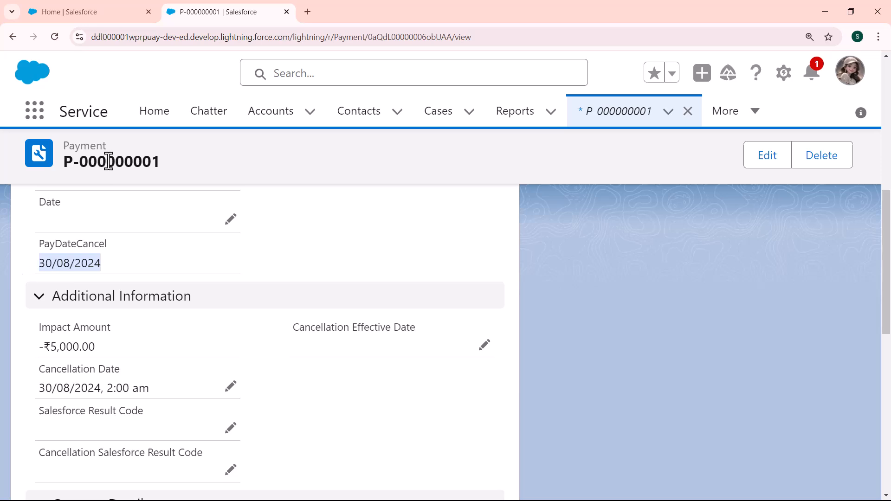